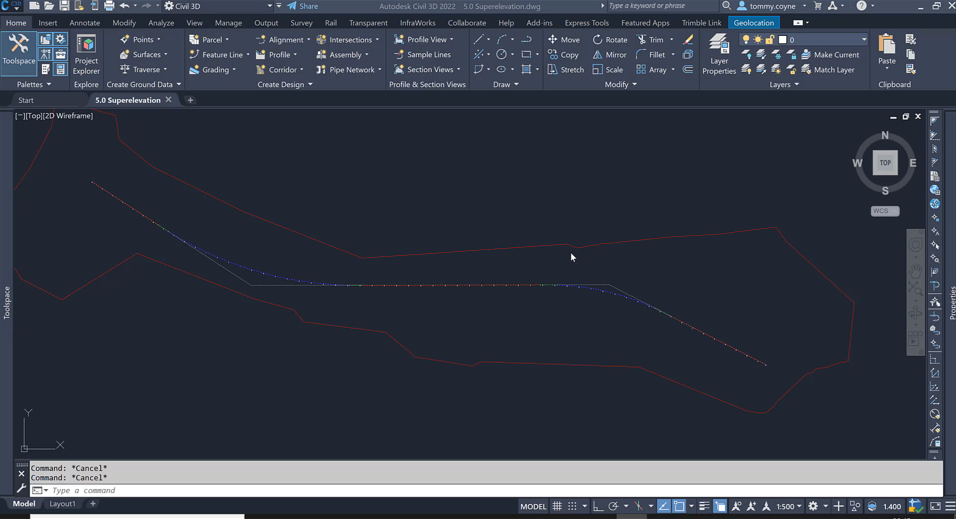
- Open the properties of the centreline alignment and show its design criteria
{"action": "left_click", "coordinate": [264, 284]}
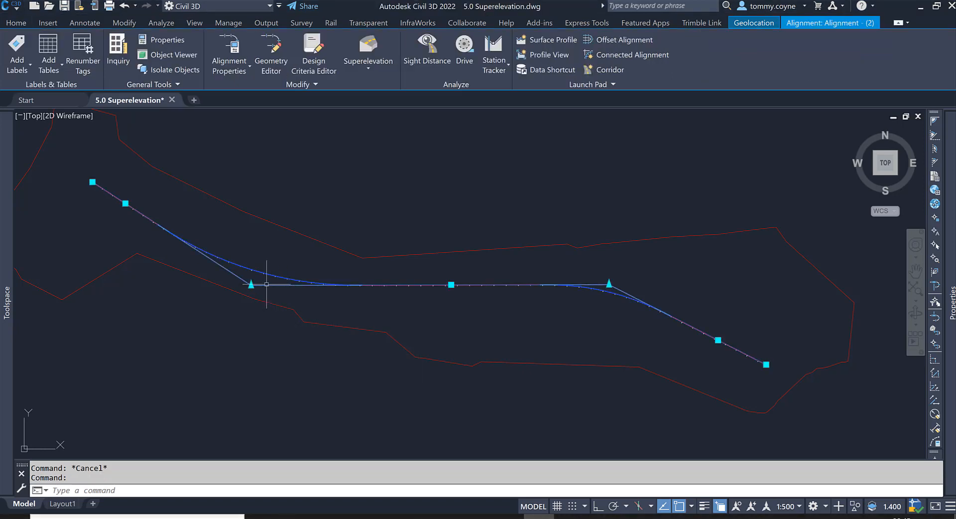
{"action": "mouse_move", "coordinate": [266, 284]}
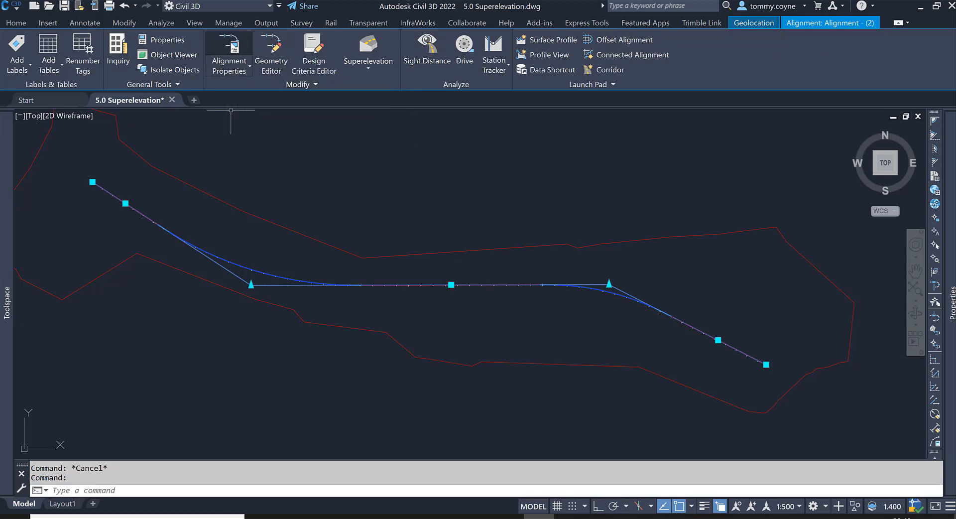
{"action": "left_click", "coordinate": [231, 48]}
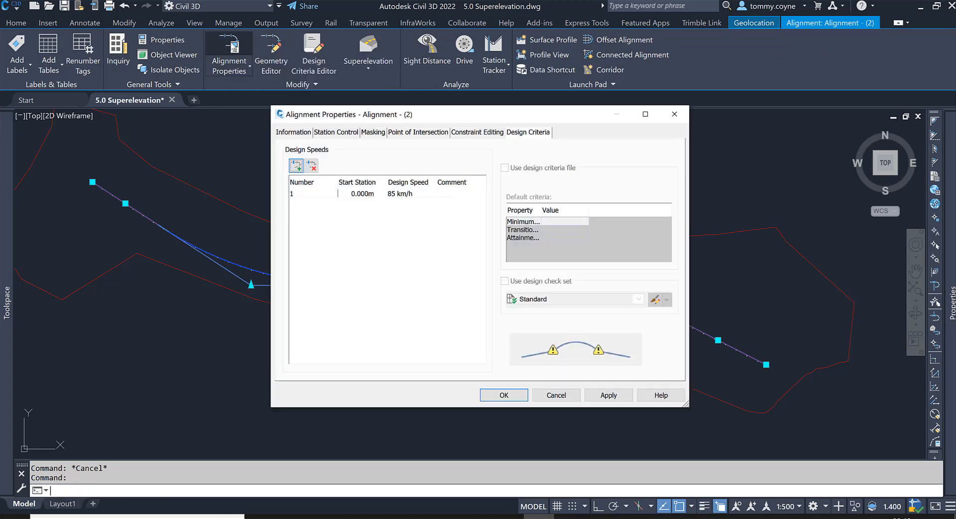
{"action": "left_click", "coordinate": [290, 132]}
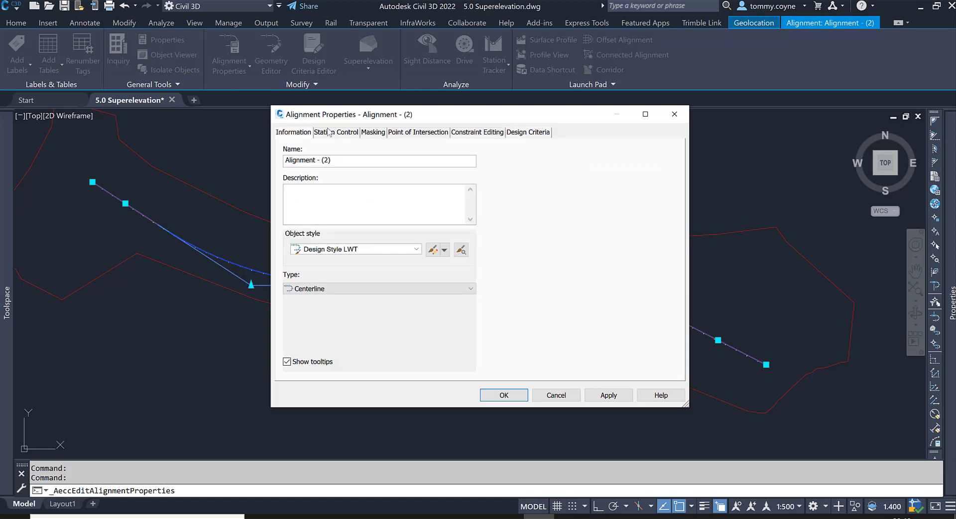
{"action": "left_click", "coordinate": [332, 133]}
{"action": "left_click", "coordinate": [370, 133]}
{"action": "left_click", "coordinate": [524, 133]}
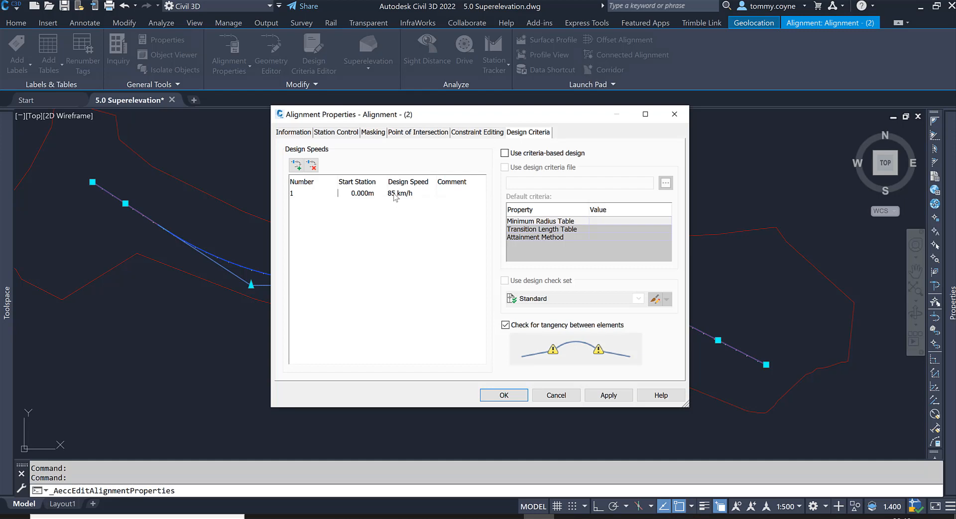
- Set the alignment's design speed from station 0.000m to 100 km/h and apply the properties
{"action": "left_click", "coordinate": [396, 197]}
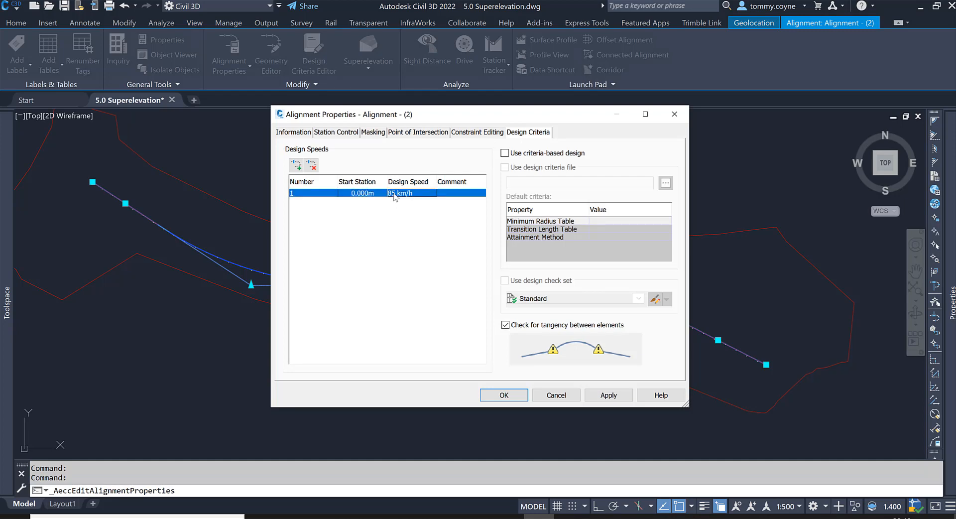
{"action": "left_click", "coordinate": [394, 193]}
{"action": "left_click", "coordinate": [393, 195]}
{"action": "key", "text": "Delete"}
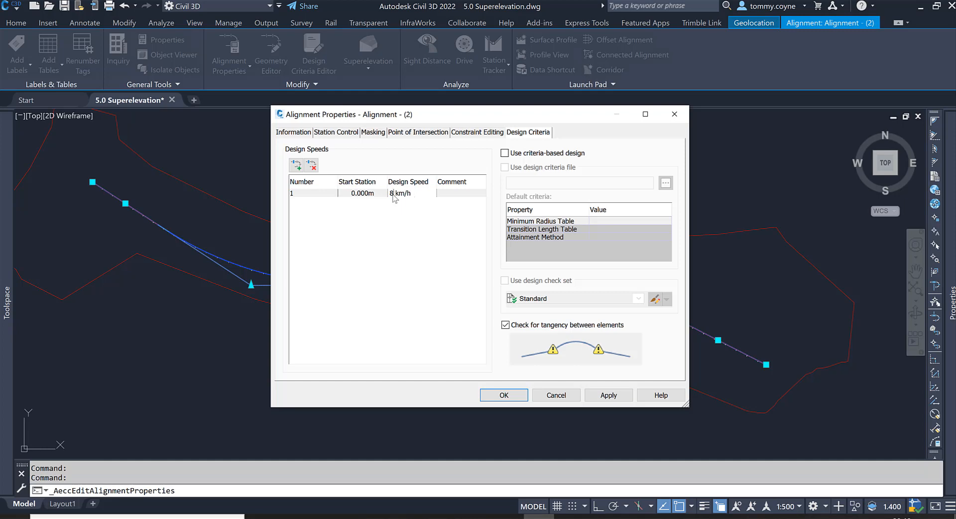
{"action": "key", "text": "Delete"}
{"action": "type", "text": "100"}
{"action": "key", "text": "Return"}
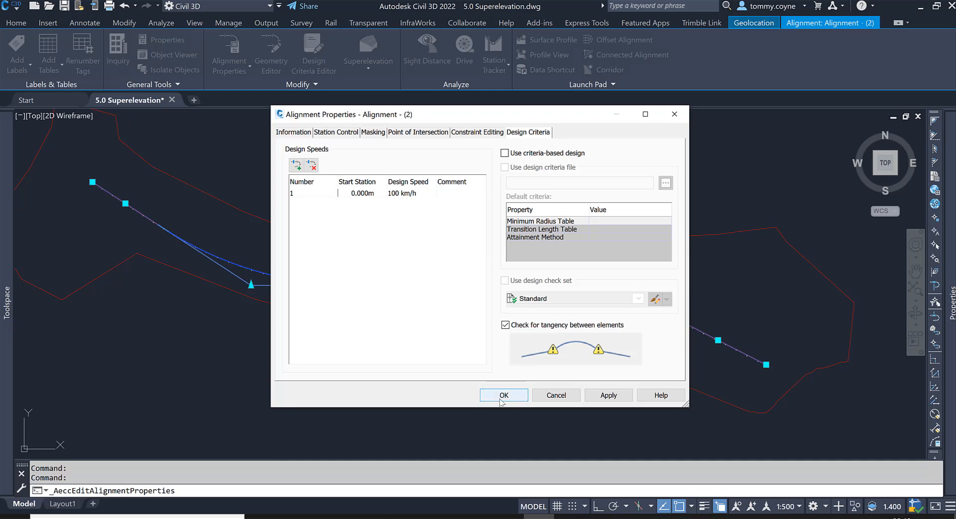
{"action": "left_click", "coordinate": [500, 398]}
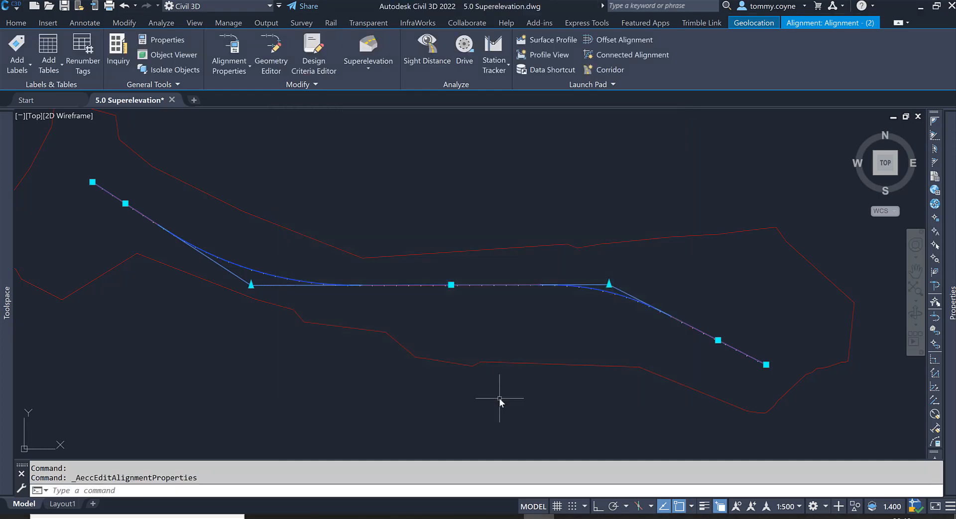
- Start a superelevation calculation for the alignment, using an undivided crowned roadway pivoting about the center baseline
{"action": "left_click", "coordinate": [370, 68]}
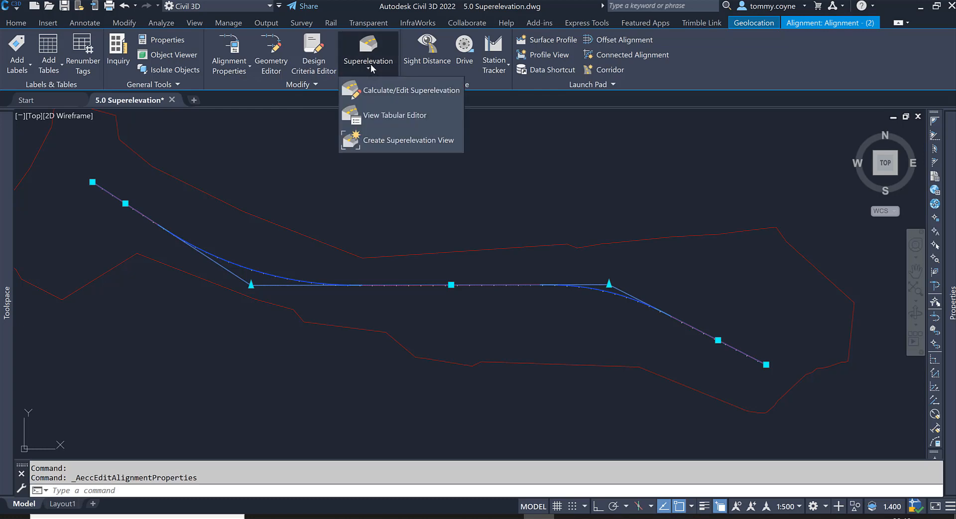
{"action": "left_click", "coordinate": [378, 91]}
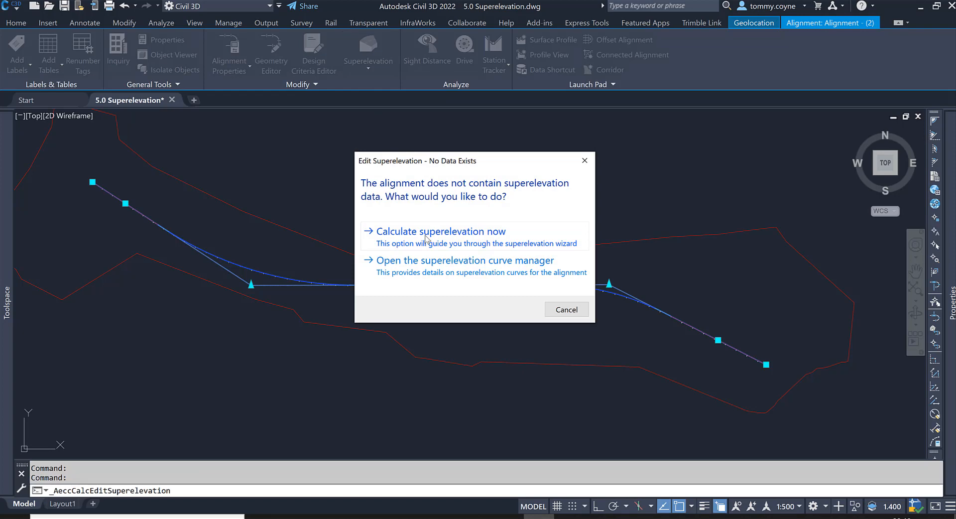
{"action": "left_click", "coordinate": [425, 236]}
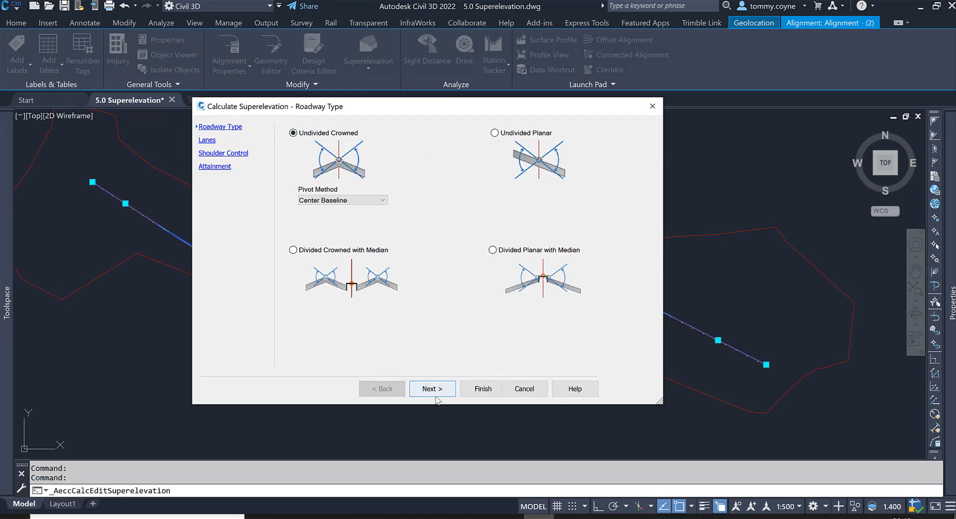
{"action": "left_click", "coordinate": [432, 388]}
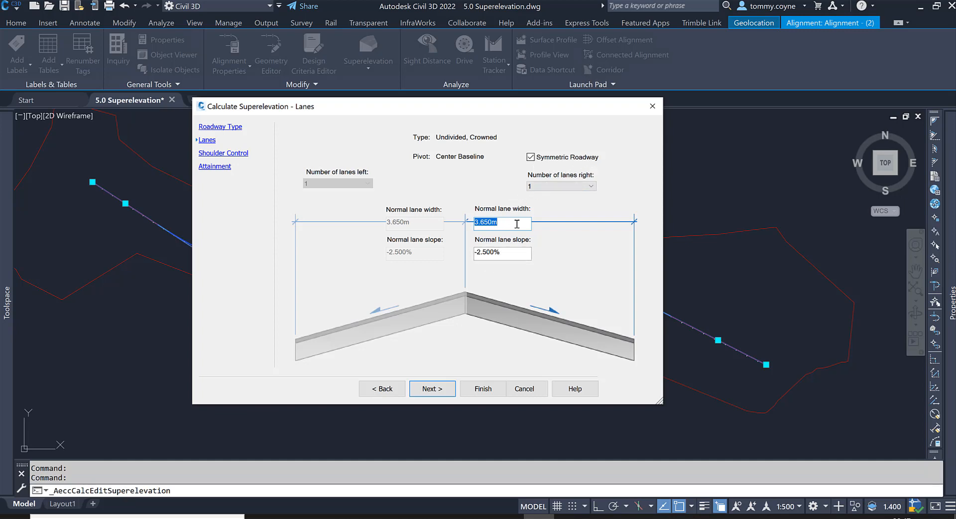
- Accept symmetric 3.650m lanes at -2.500% slope and exclude the outside edge shoulders from the calculation
{"action": "left_click", "coordinate": [431, 388]}
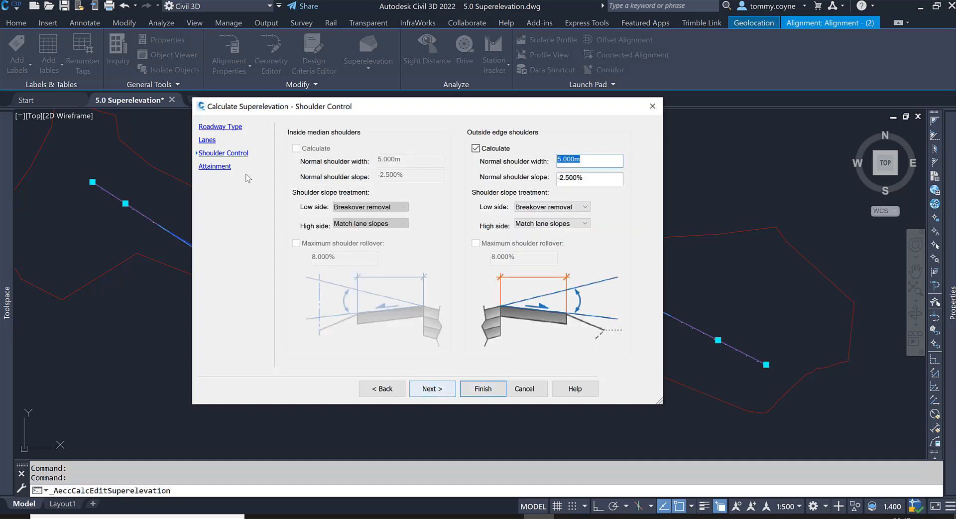
{"action": "left_click", "coordinate": [476, 149]}
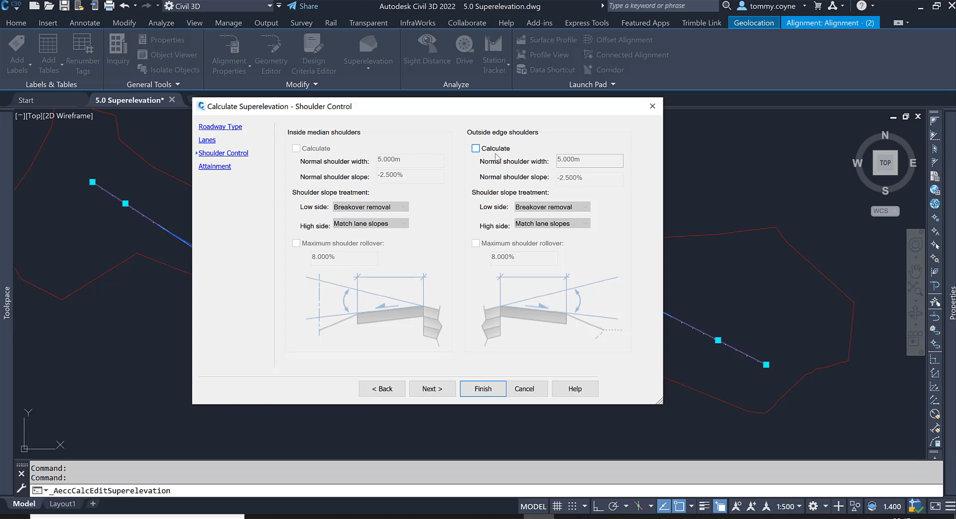
{"action": "left_click", "coordinate": [438, 391]}
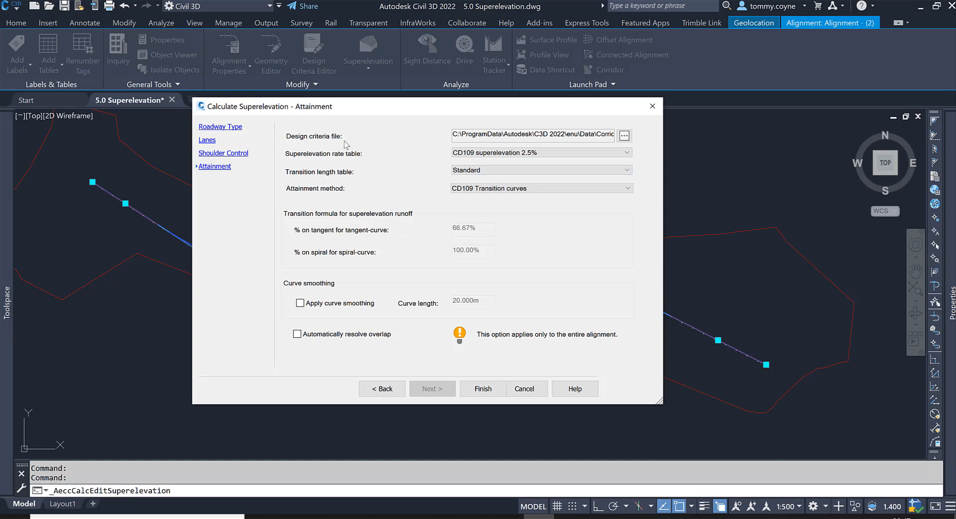
- Load _Autodesk Civil 3D 2015 Road Design Standards UKIE.xml as the superelevation design criteria file
{"action": "left_click", "coordinate": [624, 136]}
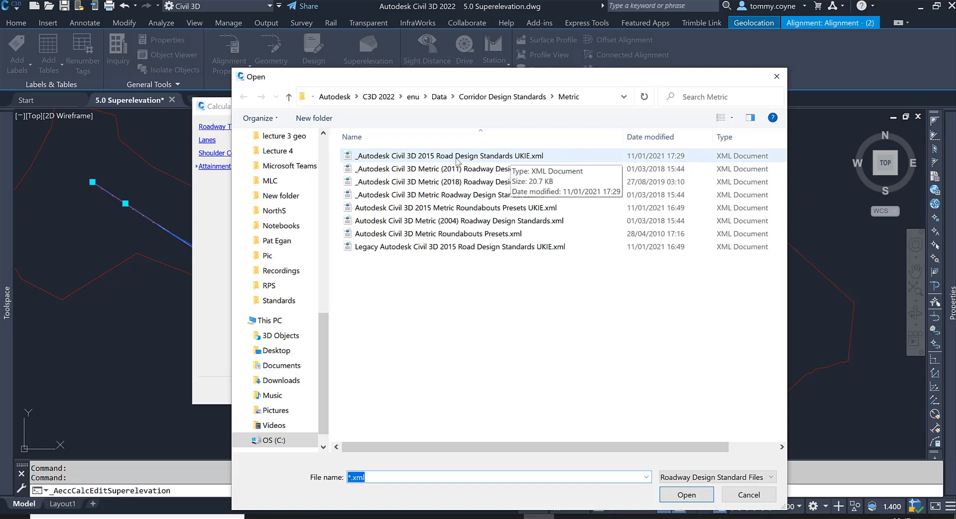
{"action": "left_click", "coordinate": [462, 159]}
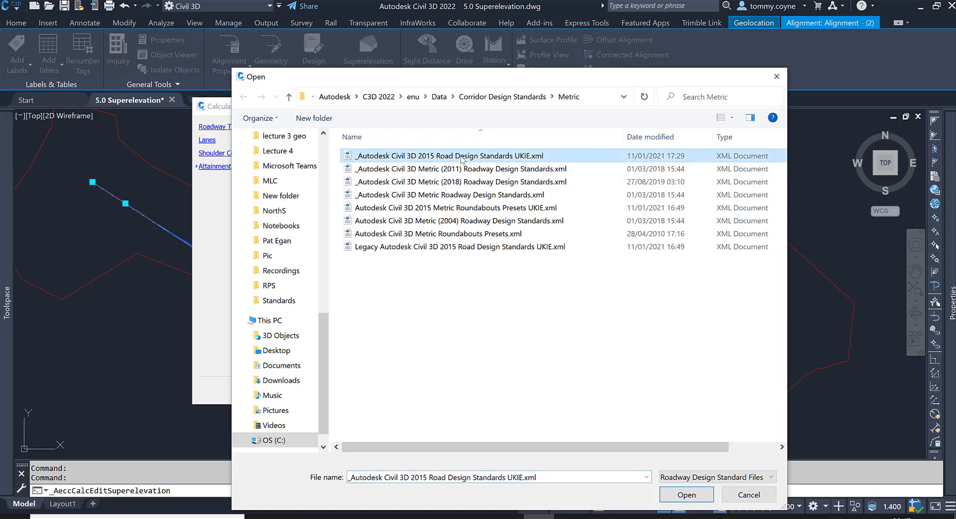
{"action": "double_click", "coordinate": [462, 159]}
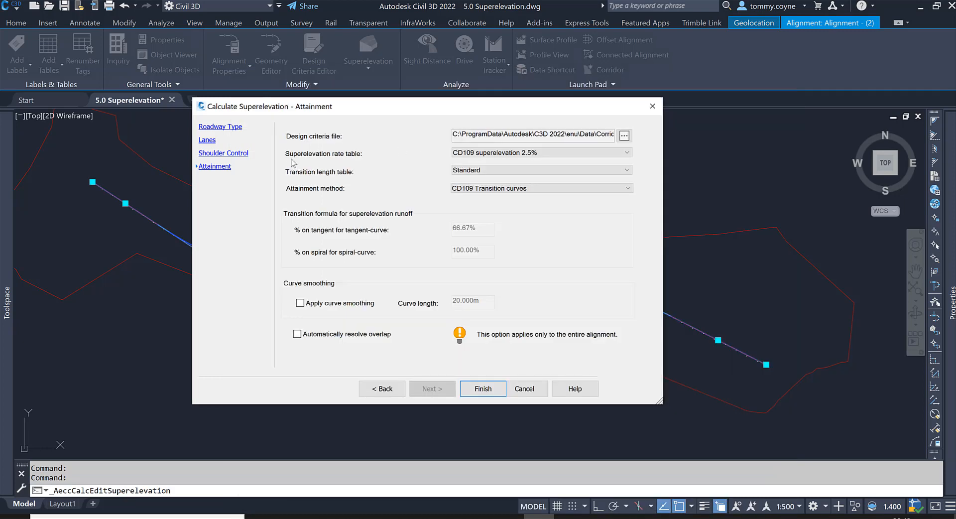
- Set the superelevation rate table to CD109 One step below desirable Min R at 7% and finish the calculation
{"action": "left_click", "coordinate": [491, 154]}
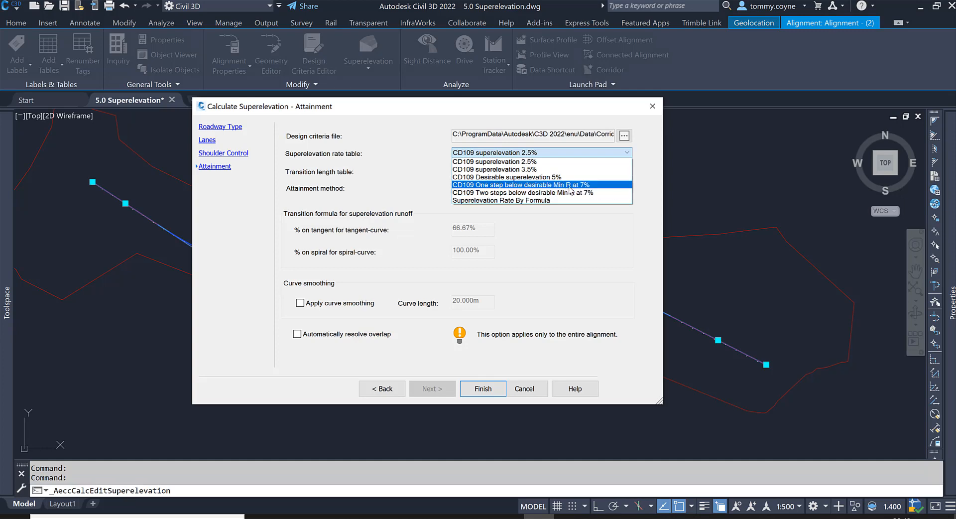
{"action": "left_click", "coordinate": [597, 187]}
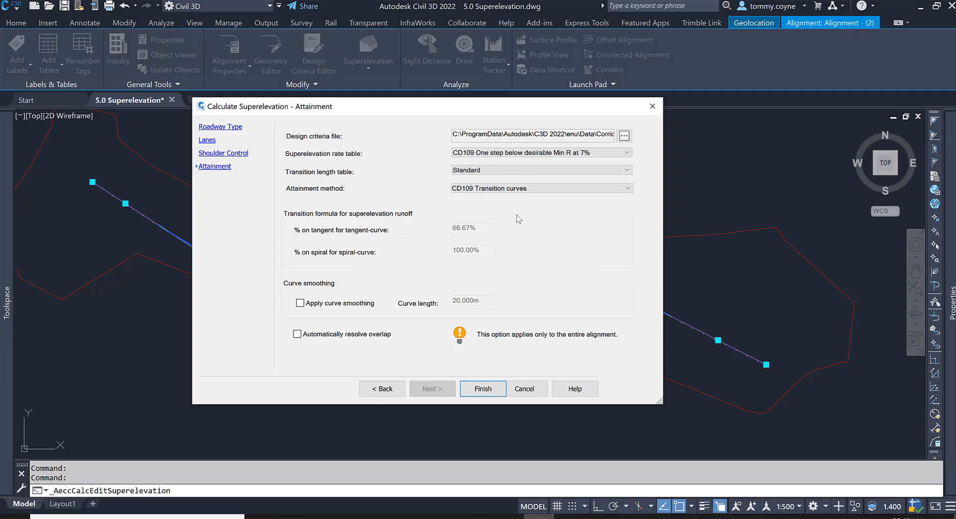
{"action": "left_click", "coordinate": [483, 389]}
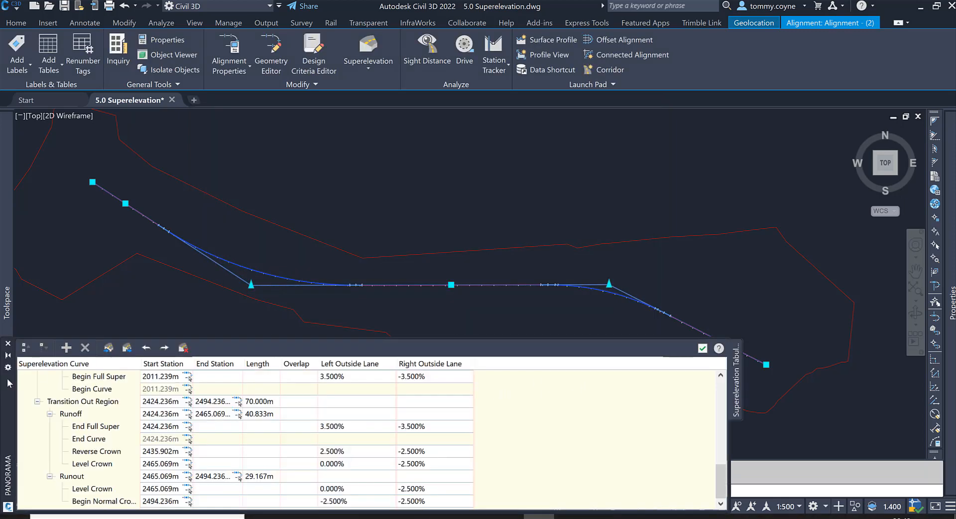
- Reposition the superelevation table clear of the alignment, return to the Curve.1 rows, and deselect the alignment
{"action": "left_click_drag", "start_coordinate": [9, 383], "coordinate": [77, 354]}
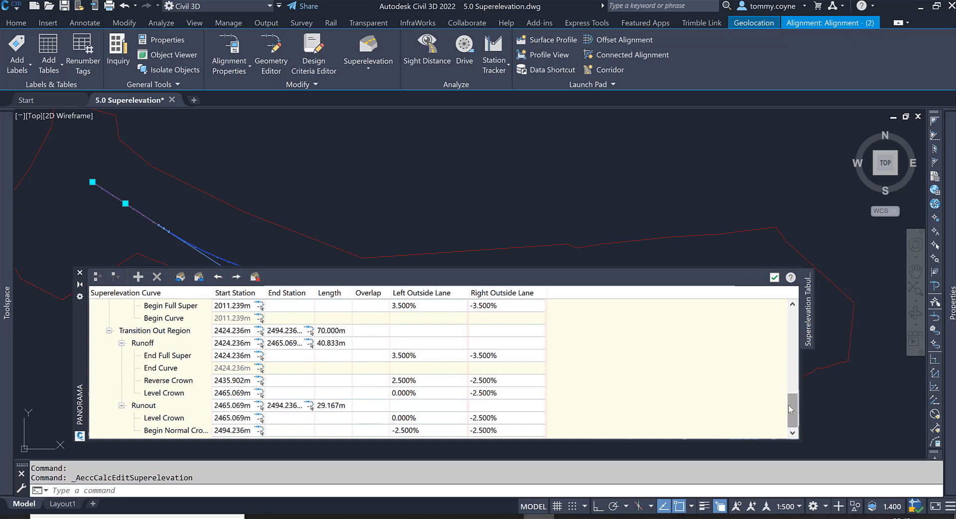
{"action": "left_click_drag", "start_coordinate": [789, 408], "coordinate": [770, 305]}
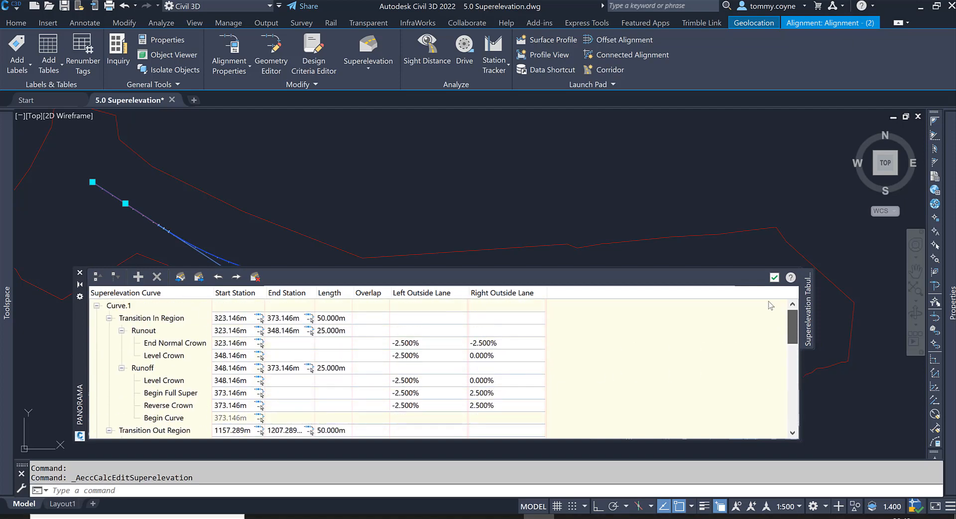
{"action": "scroll", "coordinate": [398, 164], "scroll_direction": "down", "scroll_amount": 2}
{"action": "scroll", "coordinate": [344, 193], "scroll_direction": "down", "scroll_amount": 2}
{"action": "mouse_move", "coordinate": [343, 195]}
{"action": "middle_mouse_down"}
{"action": "mouse_move", "coordinate": [360, 160]}
{"action": "mouse_move", "coordinate": [347, 182]}
{"action": "middle_mouse_up"}
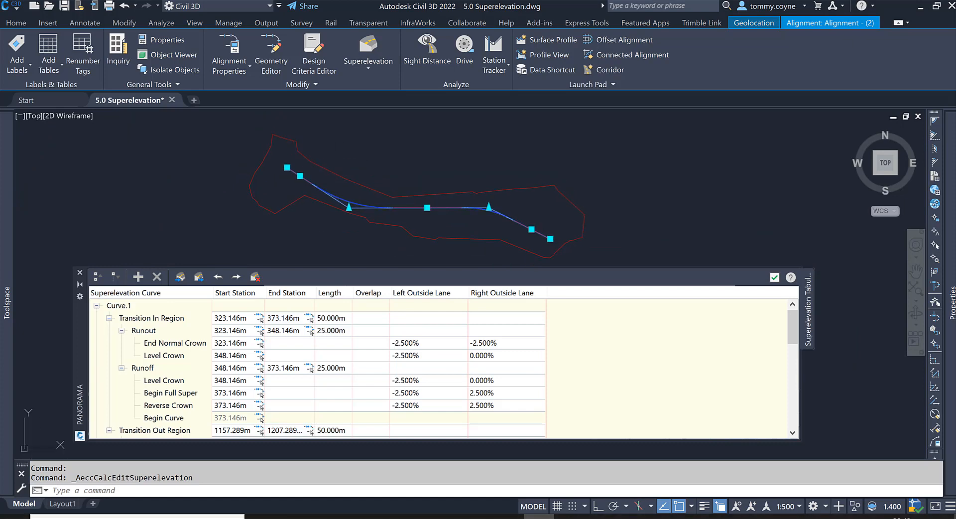
{"action": "key", "text": "Escape"}
{"action": "scroll", "coordinate": [305, 183], "scroll_direction": "up", "scroll_amount": 5}
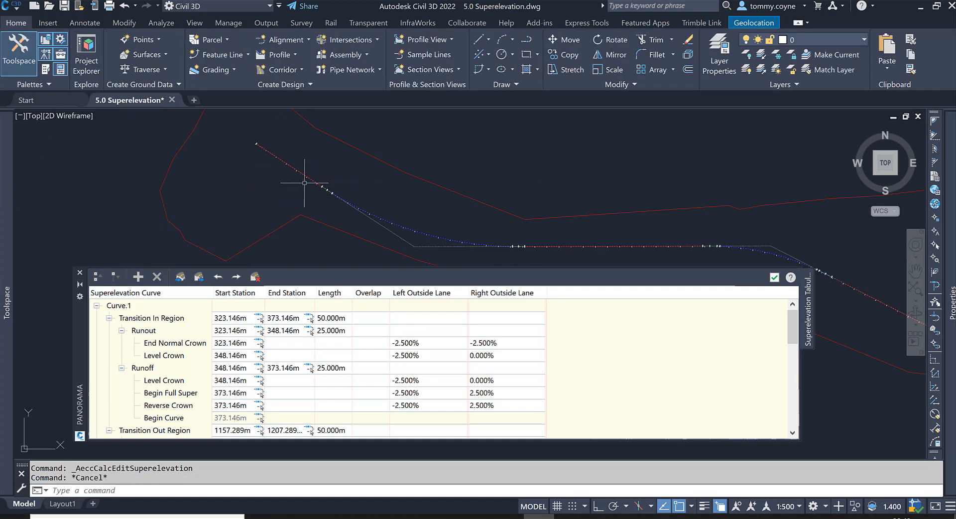
- Examine where Curve.1's End Normal Crown and Level Crown rows fall on the alignment and their slope labels
{"action": "left_click", "coordinate": [424, 344]}
{"action": "left_click", "coordinate": [424, 344]}
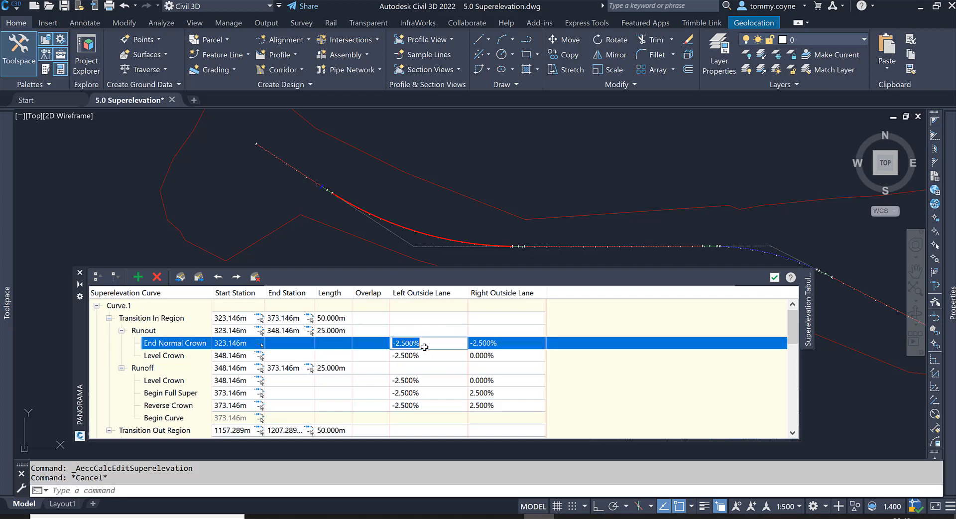
{"action": "left_click", "coordinate": [426, 353]}
{"action": "left_click", "coordinate": [430, 343]}
{"action": "left_click", "coordinate": [428, 352]}
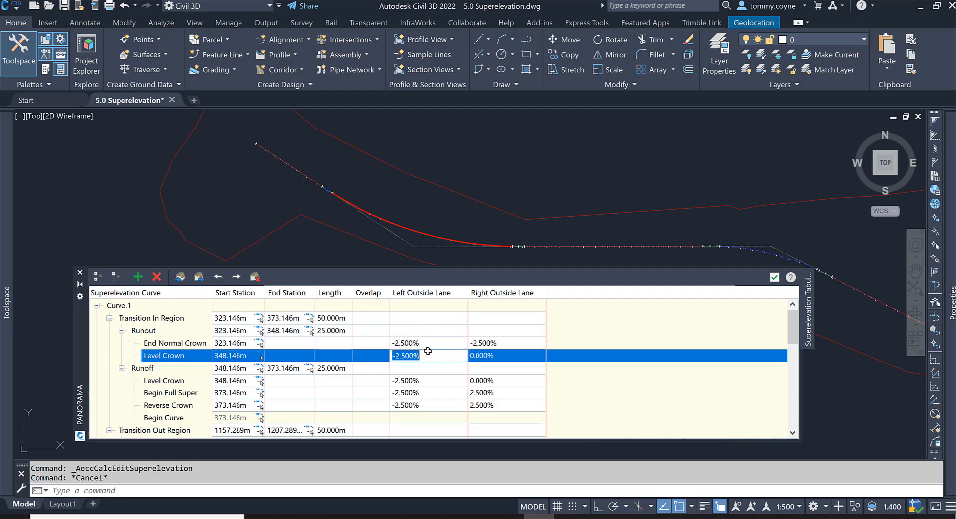
{"action": "scroll", "coordinate": [315, 185], "scroll_direction": "up", "scroll_amount": 4}
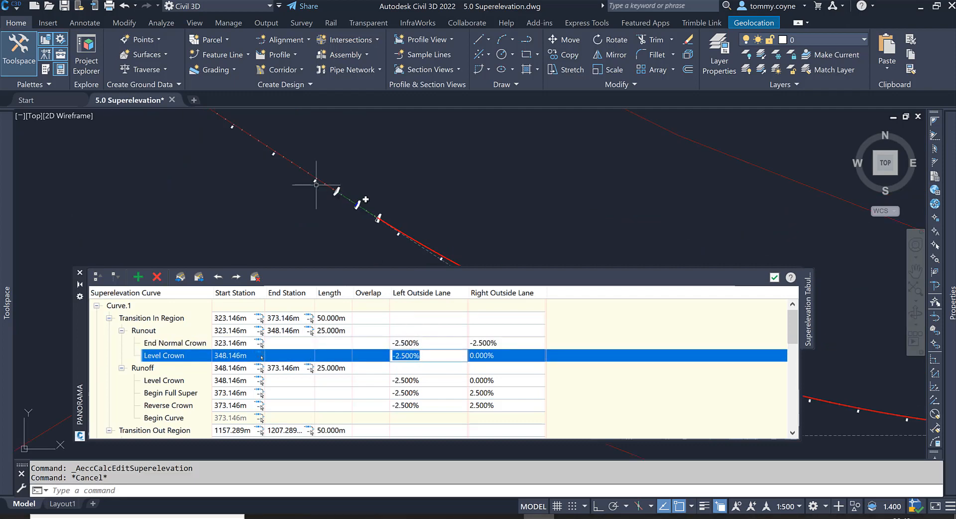
{"action": "left_click", "coordinate": [427, 343]}
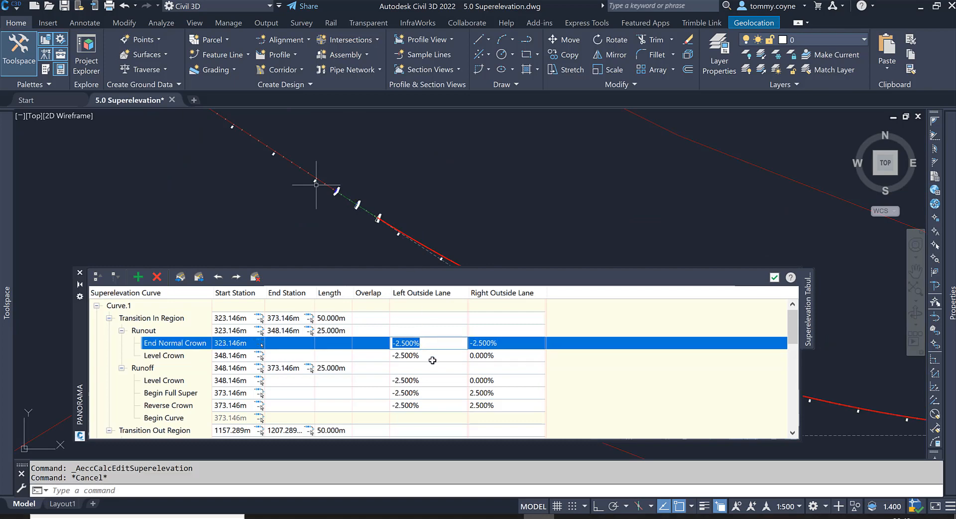
{"action": "left_click", "coordinate": [431, 356]}
{"action": "scroll", "coordinate": [321, 194], "scroll_direction": "up", "scroll_amount": 3}
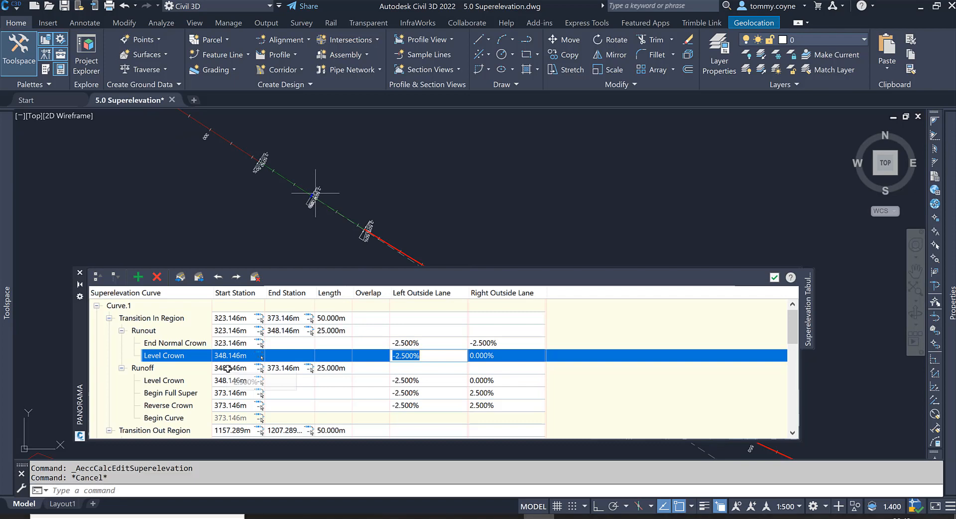
{"action": "scroll", "coordinate": [308, 182], "scroll_direction": "up", "scroll_amount": 4}
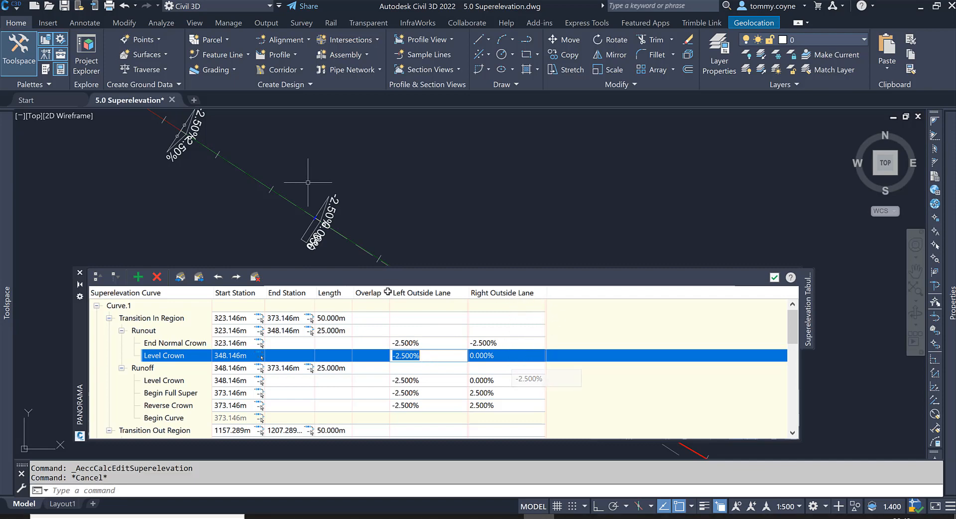
- Show all columns in the superelevation table and hide Curve Smoothing and Rate of Change again
{"action": "right_click", "coordinate": [541, 293]}
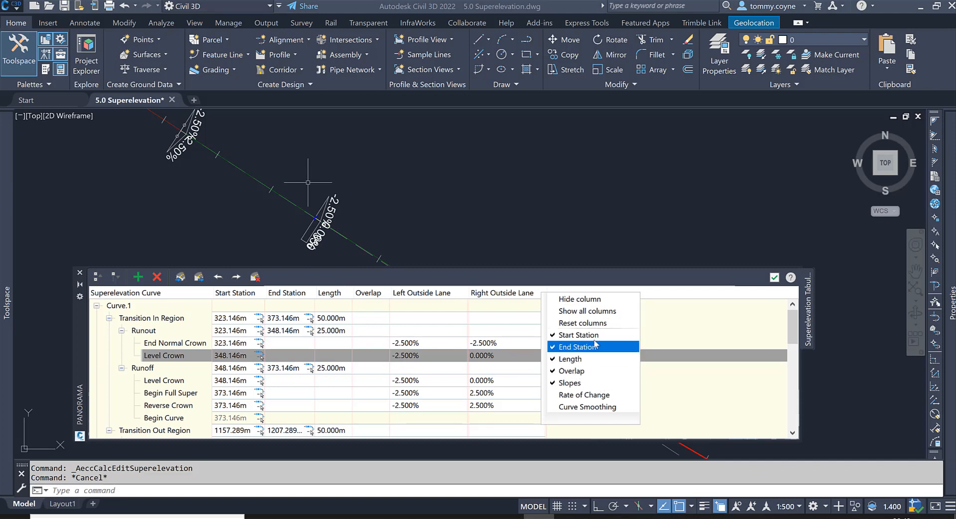
{"action": "left_click", "coordinate": [589, 313]}
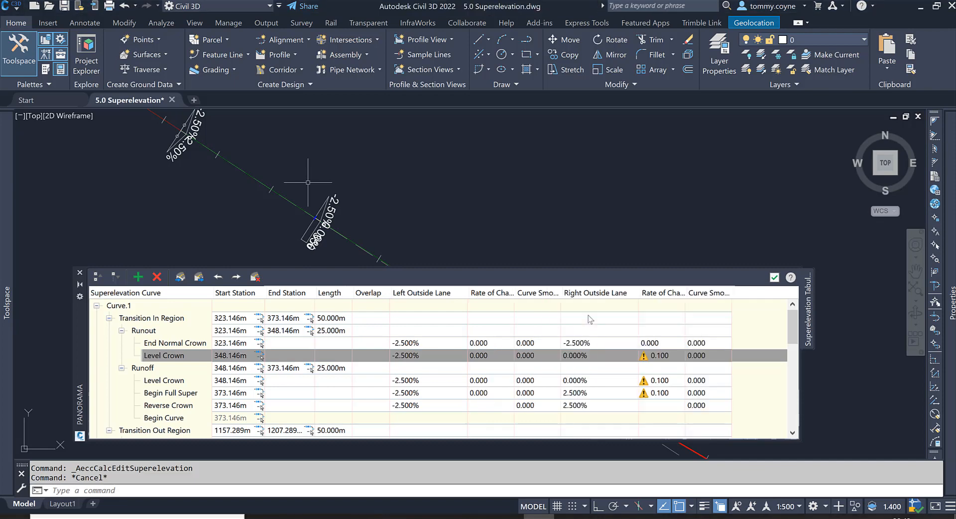
{"action": "right_click", "coordinate": [631, 295]}
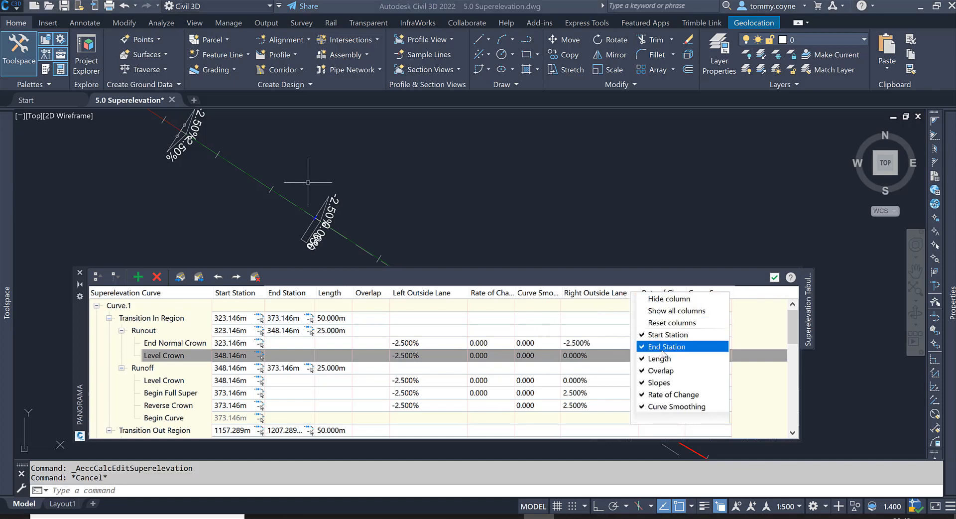
{"action": "left_click", "coordinate": [682, 408]}
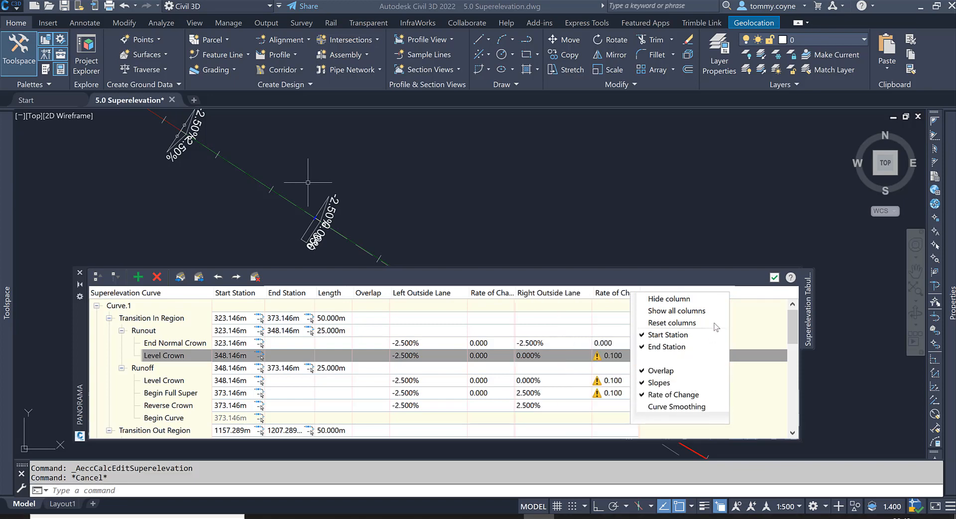
{"action": "left_click", "coordinate": [657, 321]}
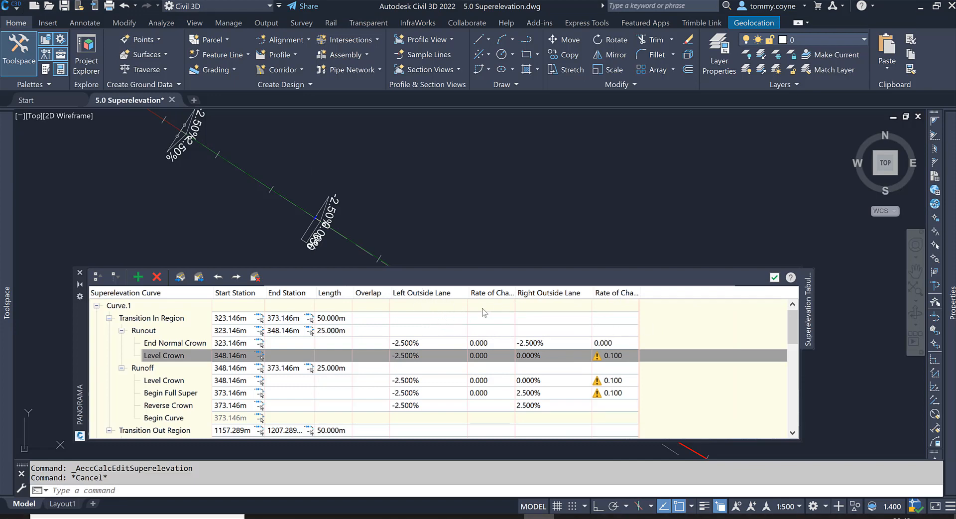
{"action": "right_click", "coordinate": [497, 296]}
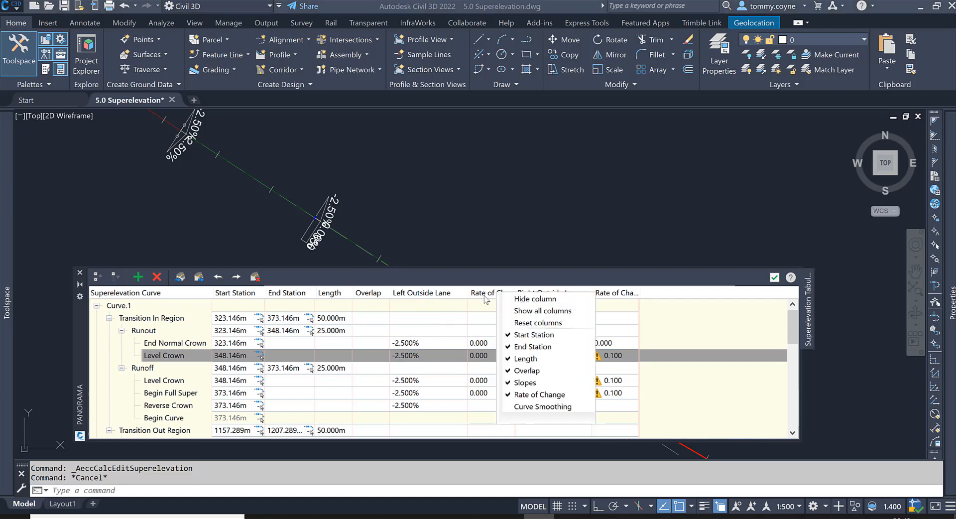
{"action": "left_click", "coordinate": [539, 394]}
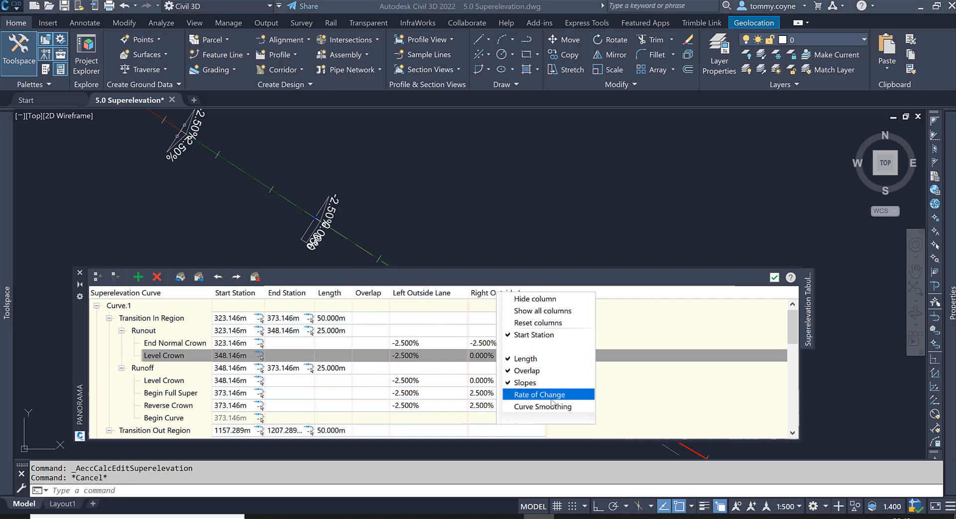
- Examine where Curve.1's runoff Level Crown and Begin Full Super rows fall on the alignment
{"action": "scroll", "coordinate": [518, 185], "scroll_direction": "down", "scroll_amount": 5}
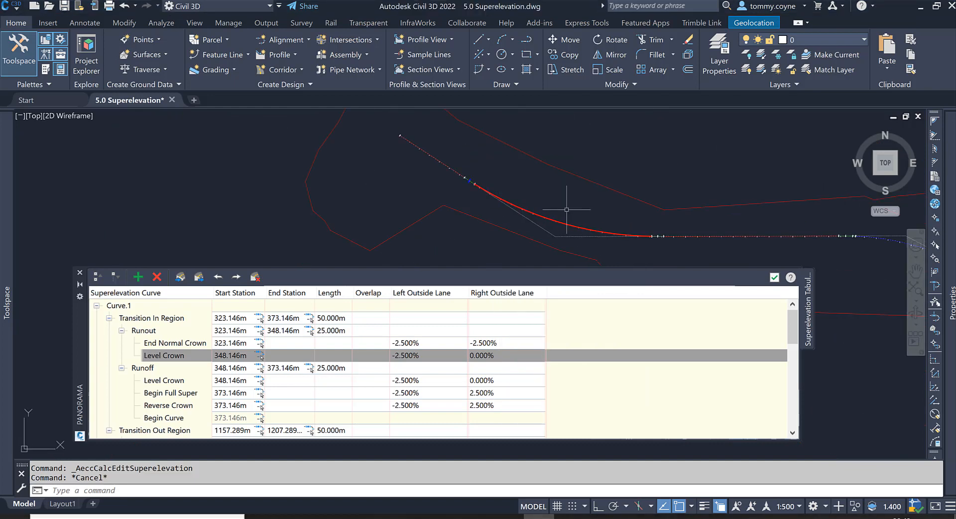
{"action": "scroll", "coordinate": [566, 204], "scroll_direction": "up", "scroll_amount": 4}
{"action": "scroll", "coordinate": [327, 133], "scroll_direction": "up", "scroll_amount": 5}
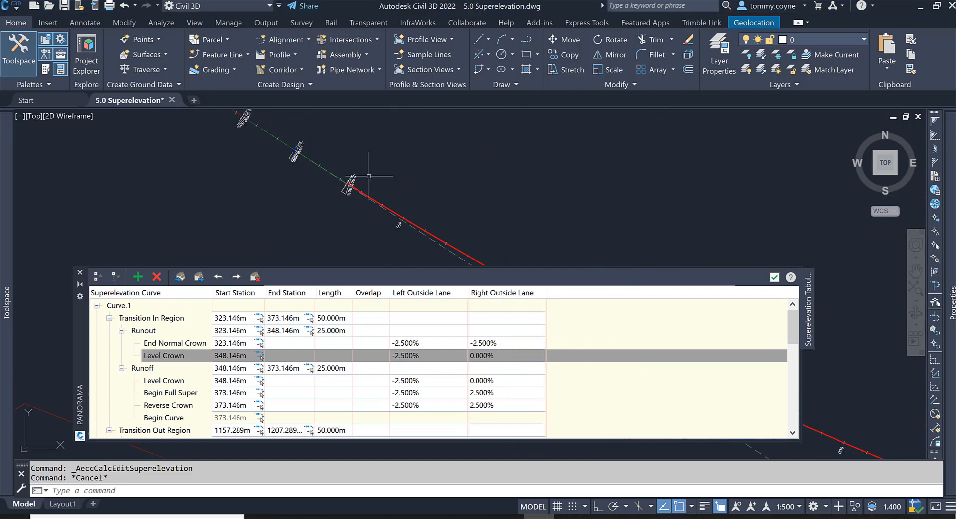
{"action": "scroll", "coordinate": [324, 207], "scroll_direction": "down", "scroll_amount": 3}
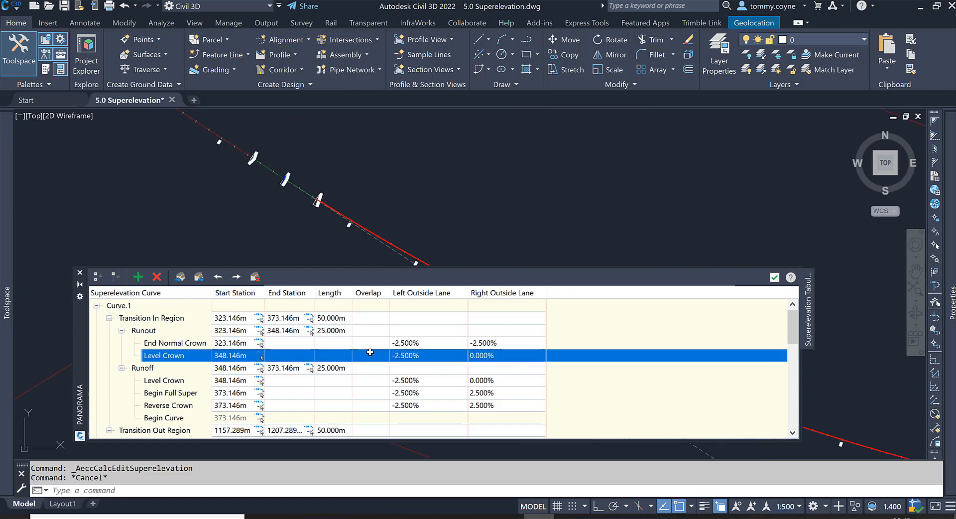
{"action": "left_click", "coordinate": [422, 381]}
{"action": "left_click", "coordinate": [422, 380]}
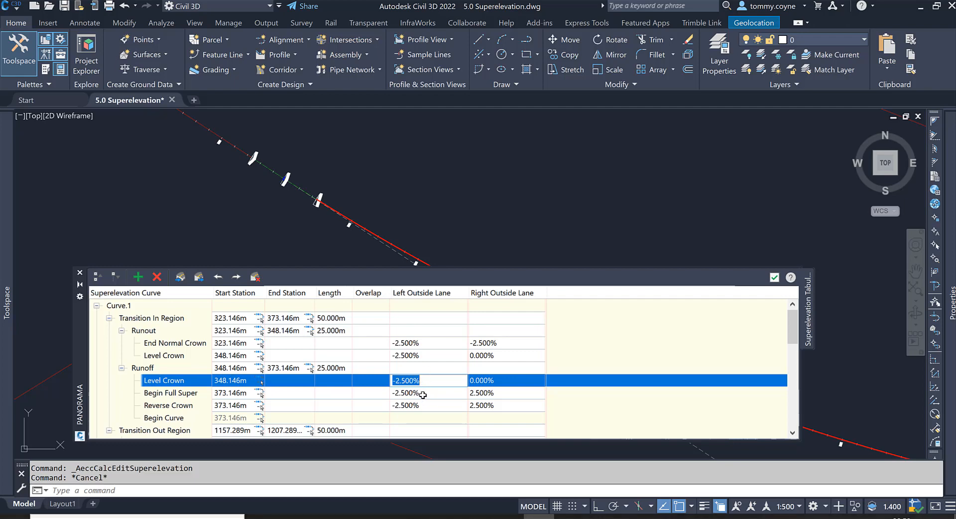
{"action": "left_click", "coordinate": [424, 394]}
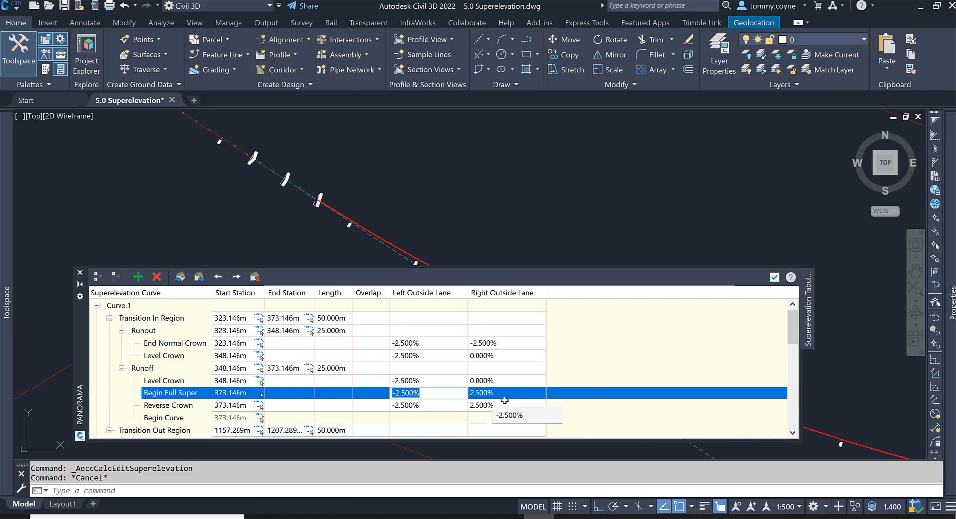
- Examine Curve.2's runoff Level Crown and Reverse Crown rows against their slope labels on the alignment
{"action": "scroll", "coordinate": [414, 199], "scroll_direction": "down", "scroll_amount": 4}
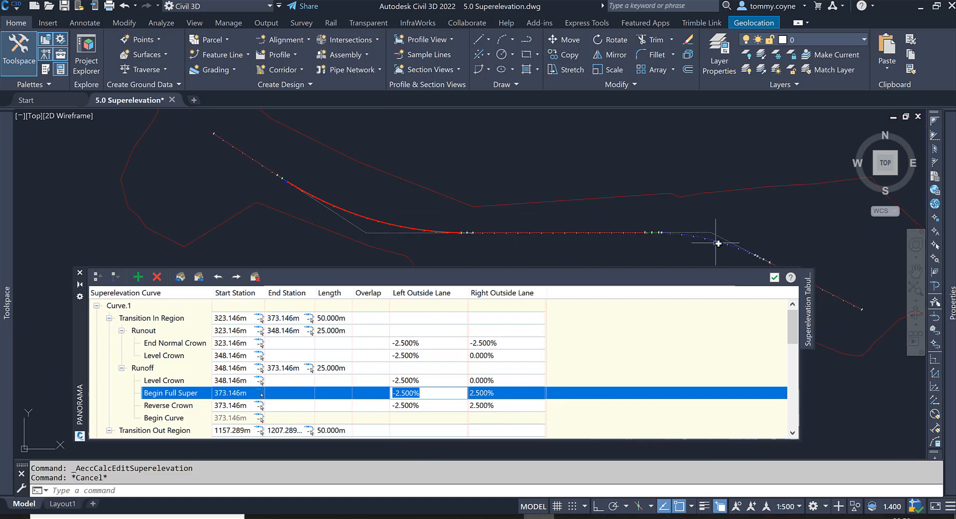
{"action": "scroll", "coordinate": [715, 243], "scroll_direction": "up", "scroll_amount": 3}
{"action": "scroll", "coordinate": [469, 390], "scroll_direction": "down", "scroll_amount": 7}
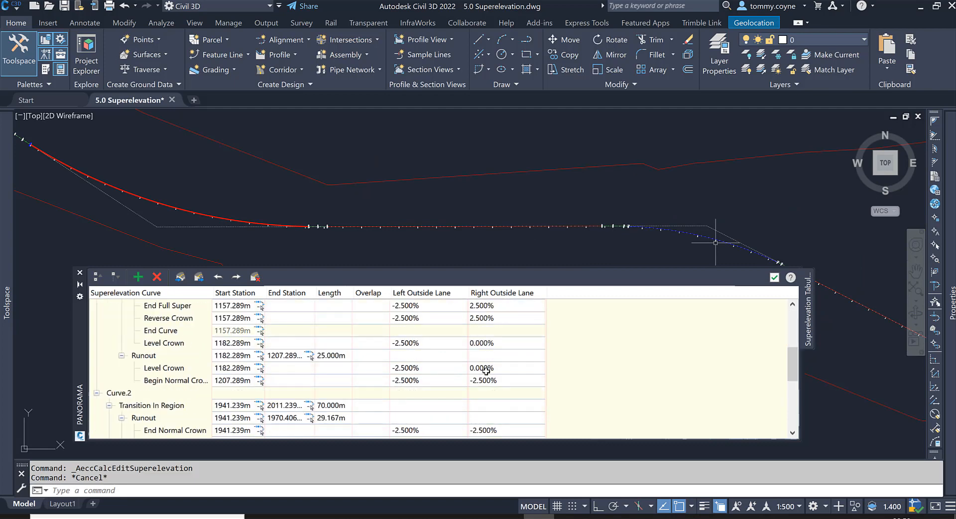
{"action": "left_click", "coordinate": [422, 393]}
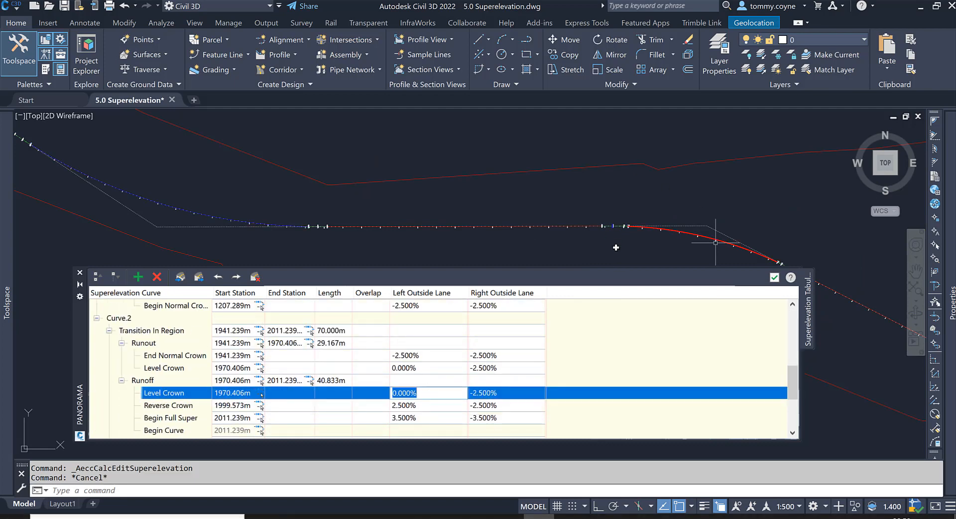
{"action": "left_click", "coordinate": [436, 405]}
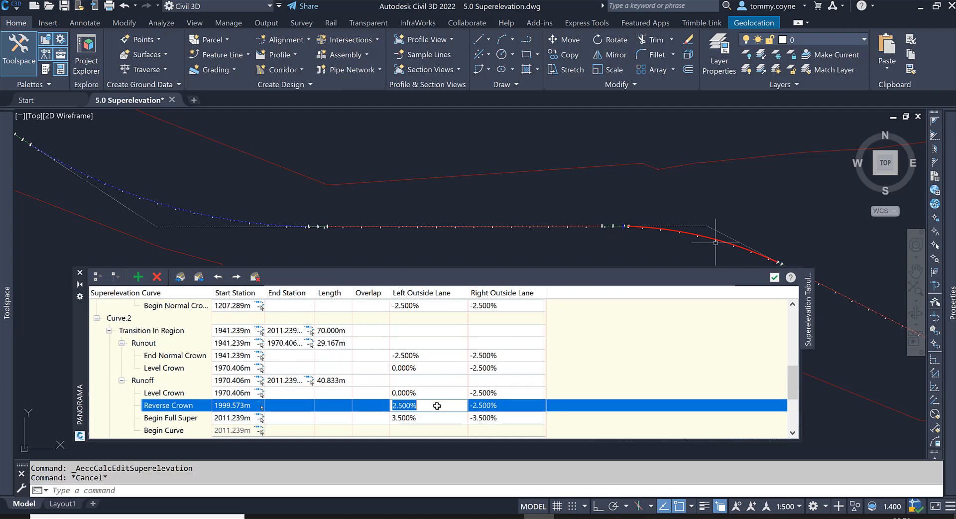
{"action": "scroll", "coordinate": [626, 180], "scroll_direction": "up", "scroll_amount": 5}
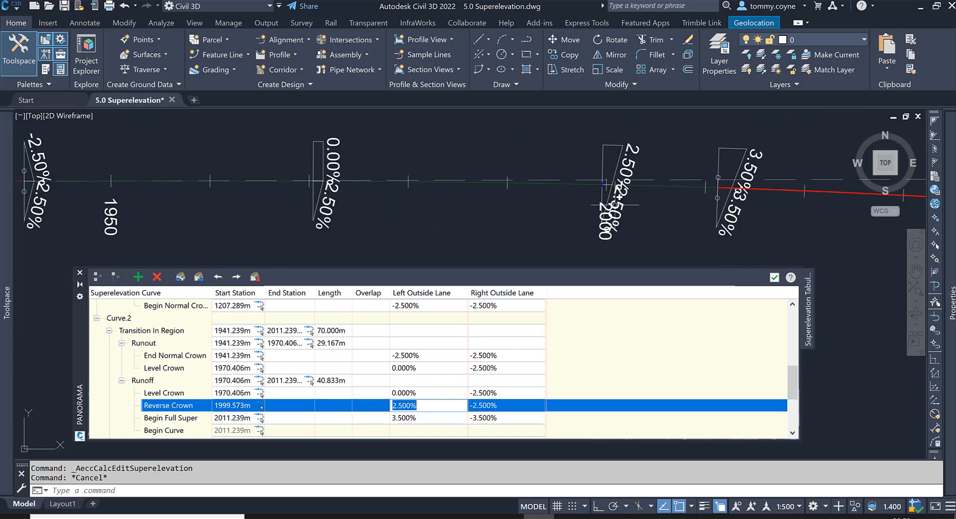
{"action": "scroll", "coordinate": [632, 205], "scroll_direction": "down", "scroll_amount": 2}
- Examine Curve.2's Begin Full Super row on the alignment and follow the curve to its transition-out labels
{"action": "left_click", "coordinate": [431, 418]}
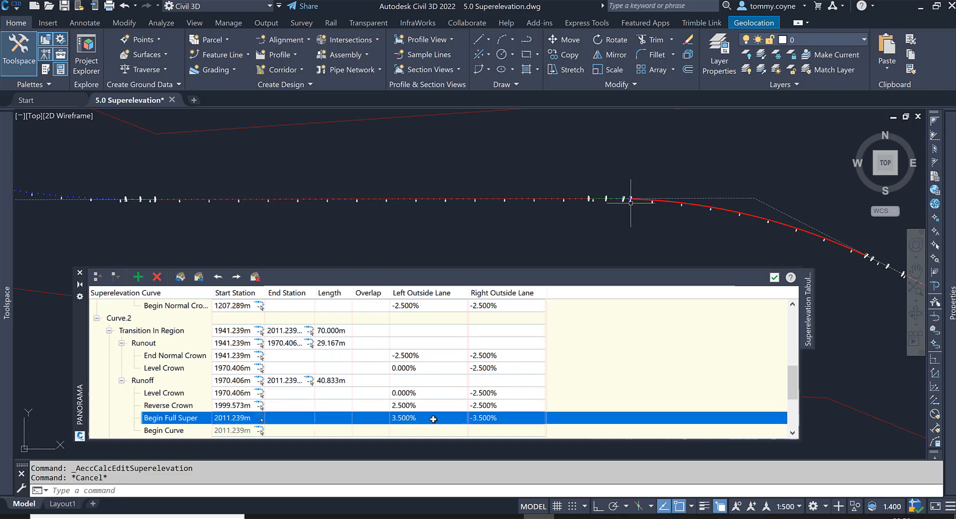
{"action": "scroll", "coordinate": [636, 207], "scroll_direction": "up", "scroll_amount": 5}
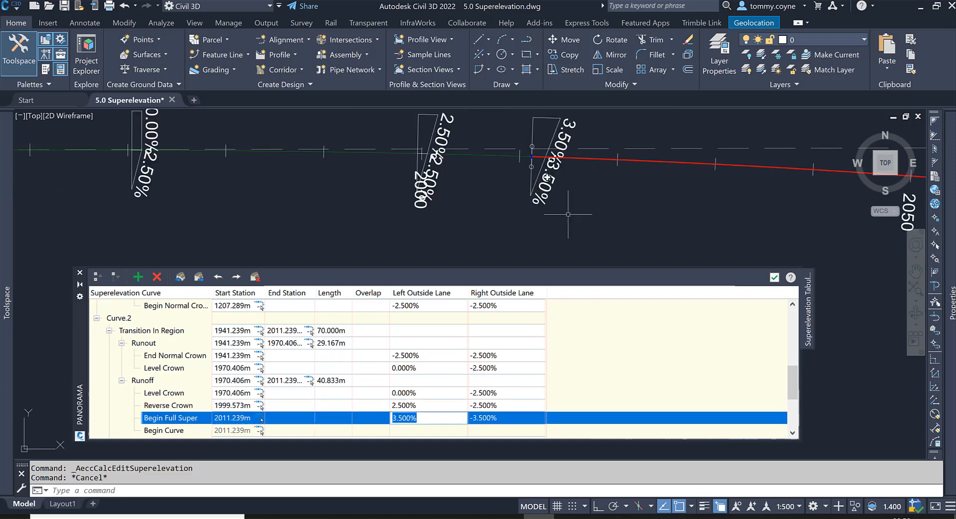
{"action": "scroll", "coordinate": [568, 214], "scroll_direction": "down", "scroll_amount": 6}
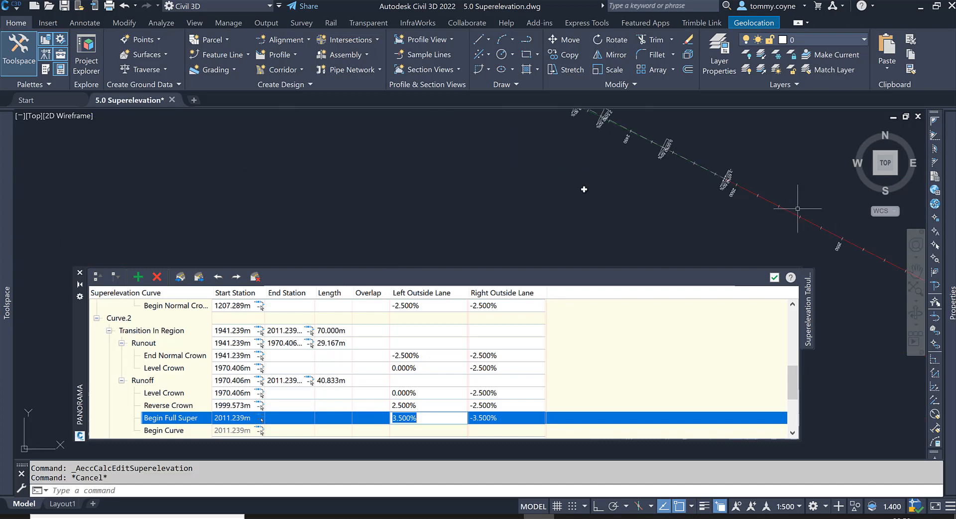
{"action": "scroll", "coordinate": [584, 189], "scroll_direction": "up", "scroll_amount": 5}
{"action": "scroll", "coordinate": [581, 213], "scroll_direction": "down", "scroll_amount": 4}
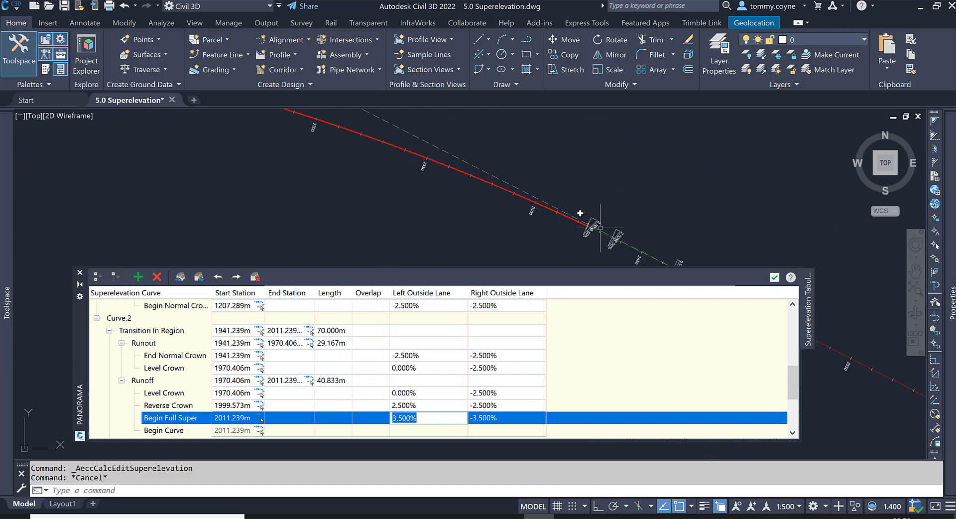
{"action": "scroll", "coordinate": [581, 213], "scroll_direction": "down", "scroll_amount": 2}
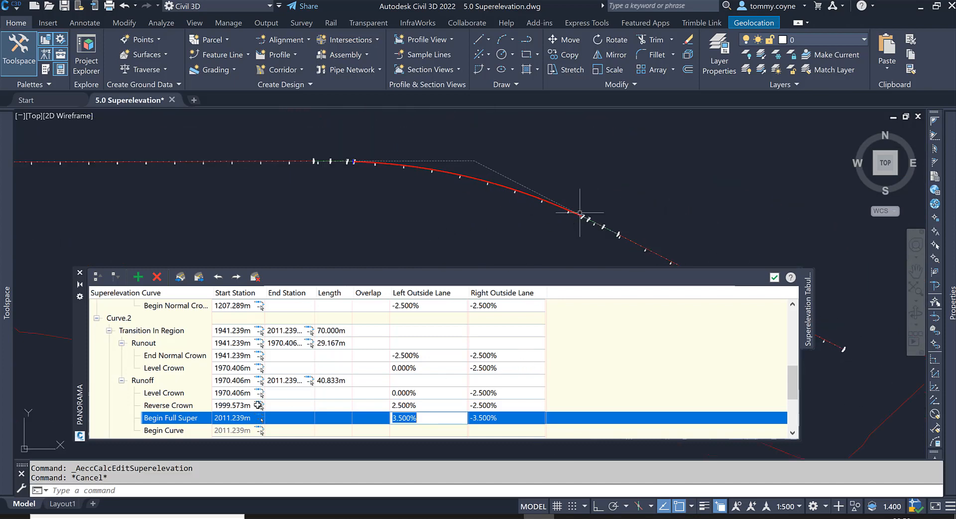